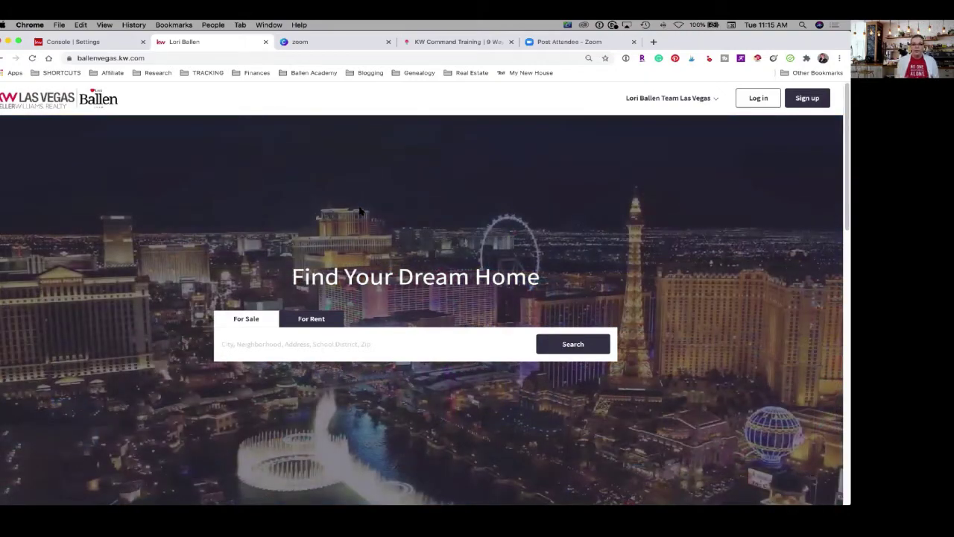
Scroll the agent site homepage to review the featured Las Vegas listings row
scroll(313, 269, down, 3)
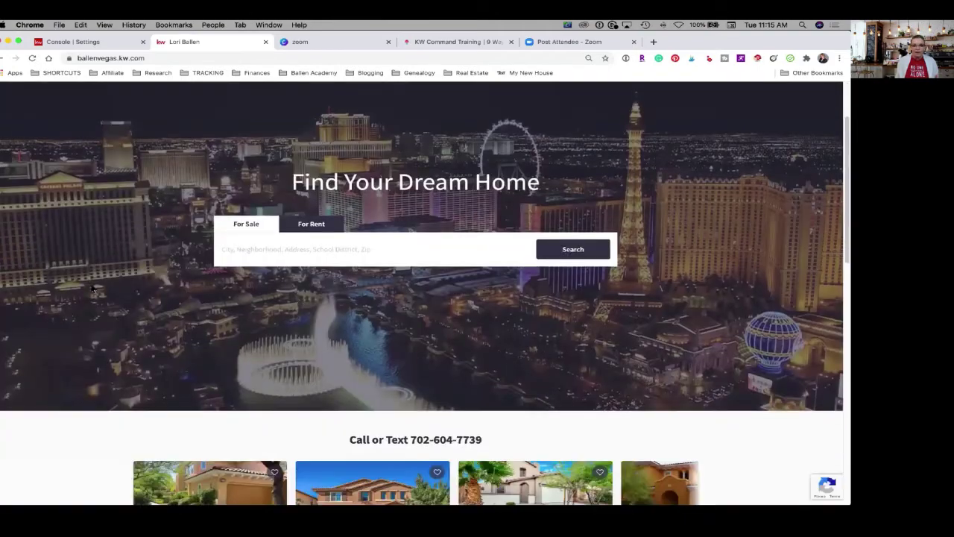
scroll(93, 287, up, 3)
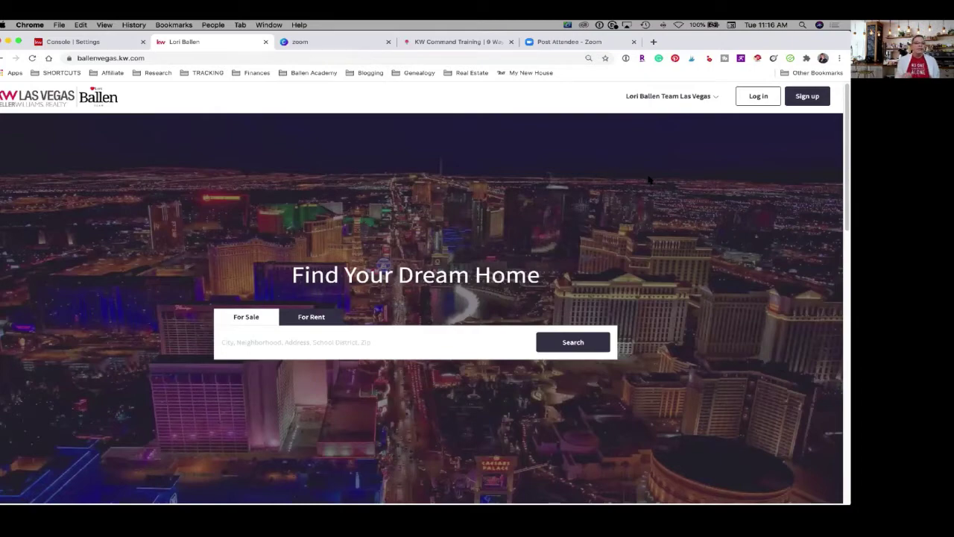
scroll(649, 179, down, 5)
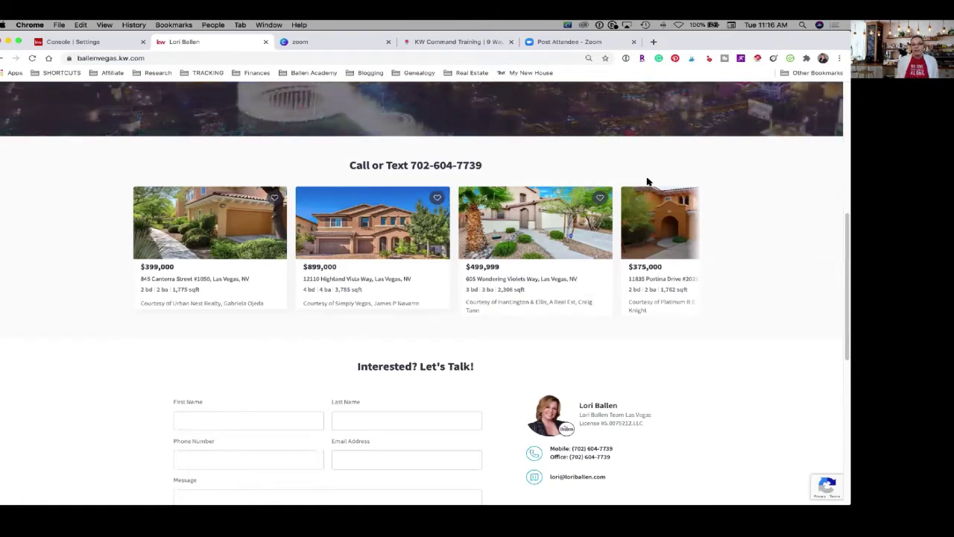
Switch to the KW Command console and open the Consumer landing pages list
click(96, 44)
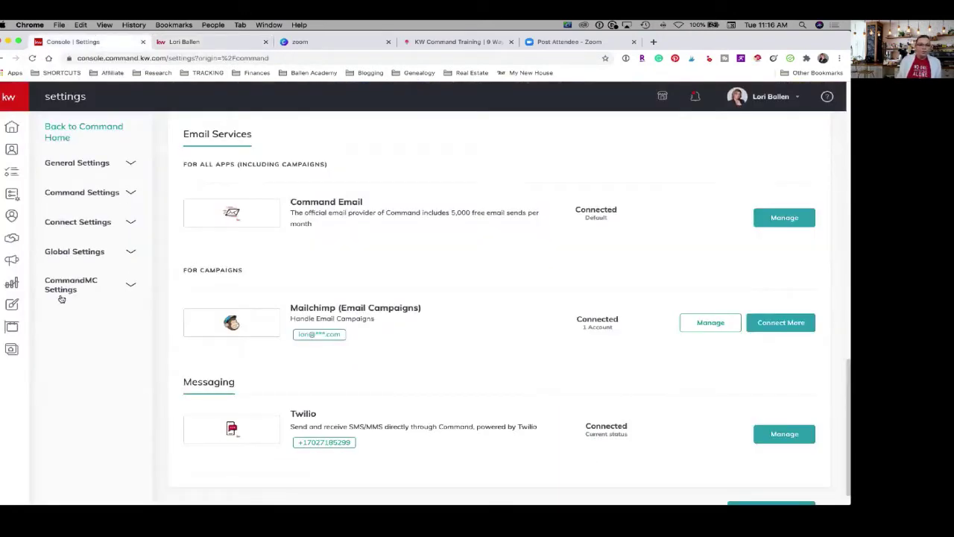
click(11, 348)
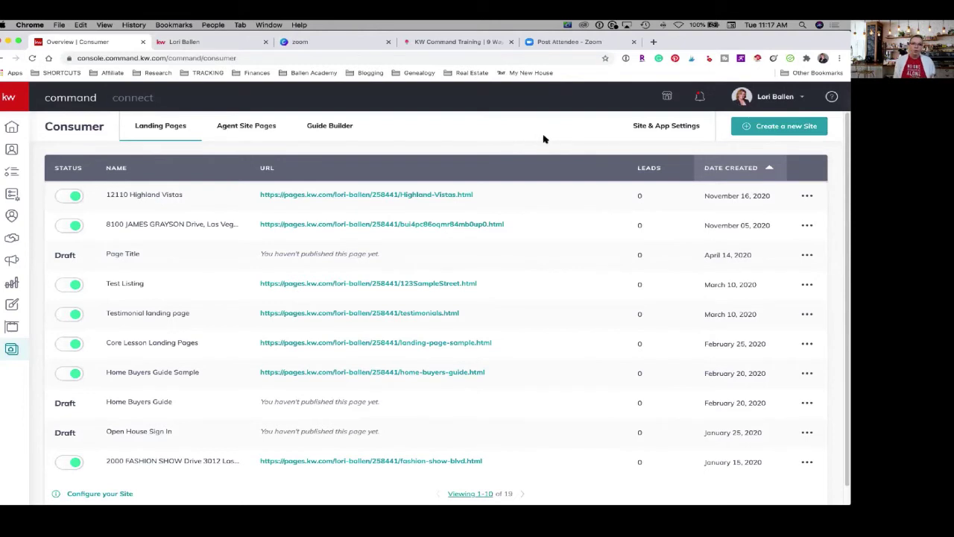
Open Site & App Settings and review the General tab's hero text and images
click(667, 128)
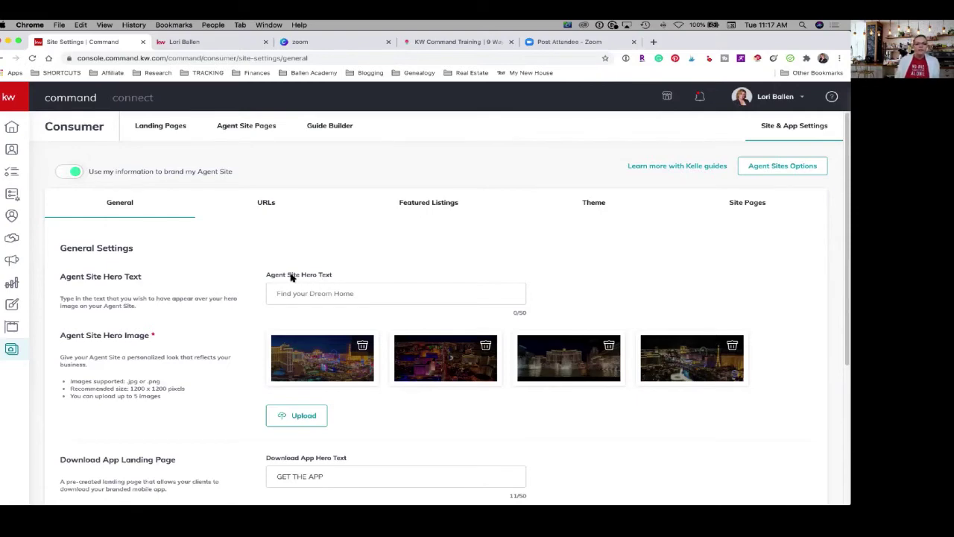
scroll(290, 277, down, 2)
scroll(291, 280, down, 1)
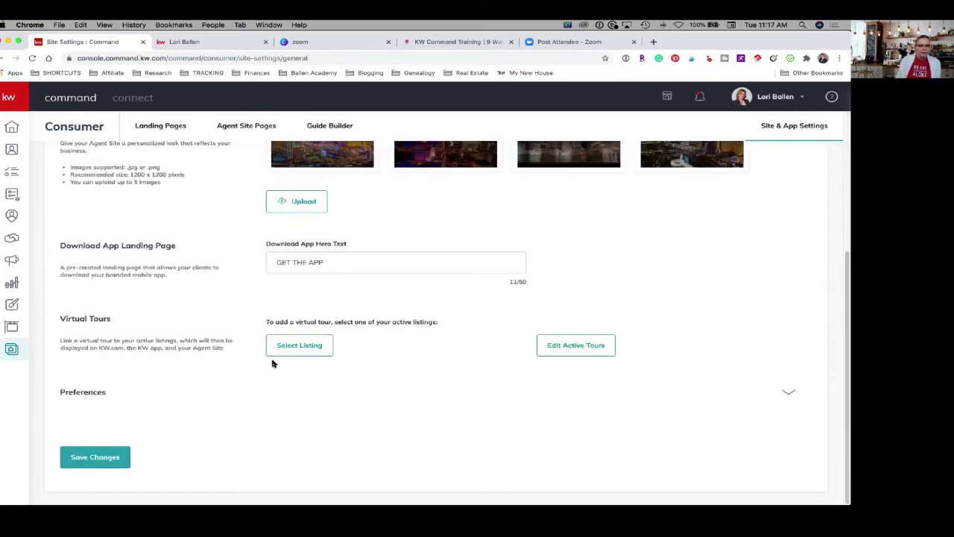
scroll(175, 341, up, 1)
scroll(176, 343, up, 2)
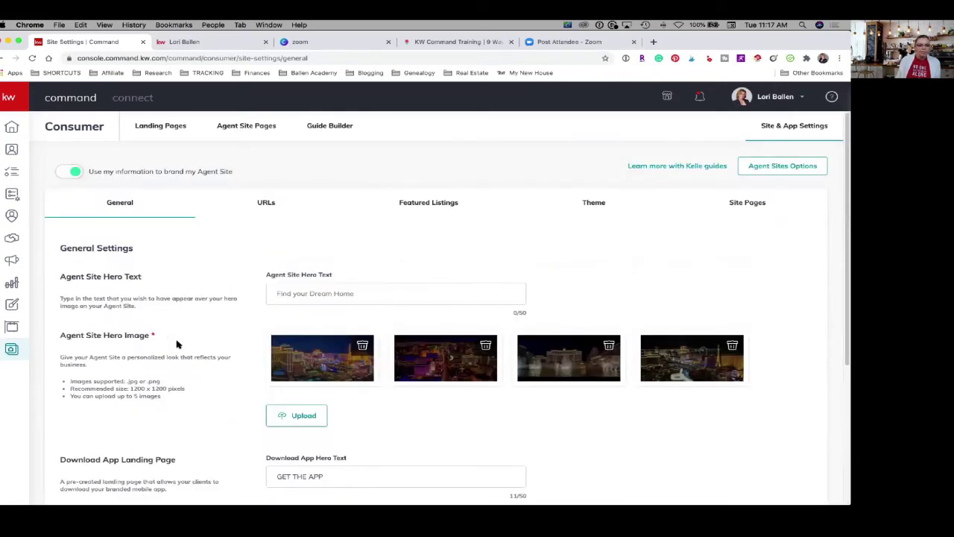
click(428, 203)
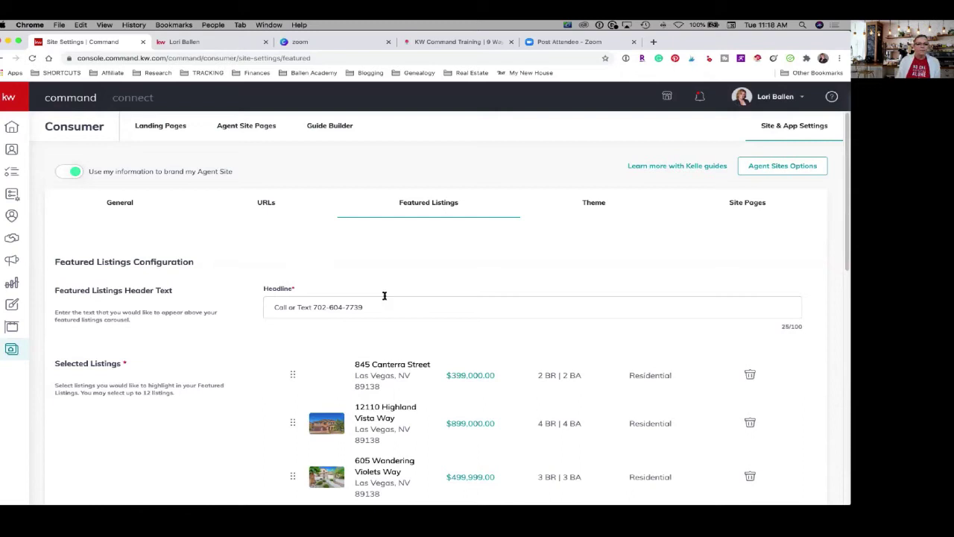
scroll(355, 277, down, 3)
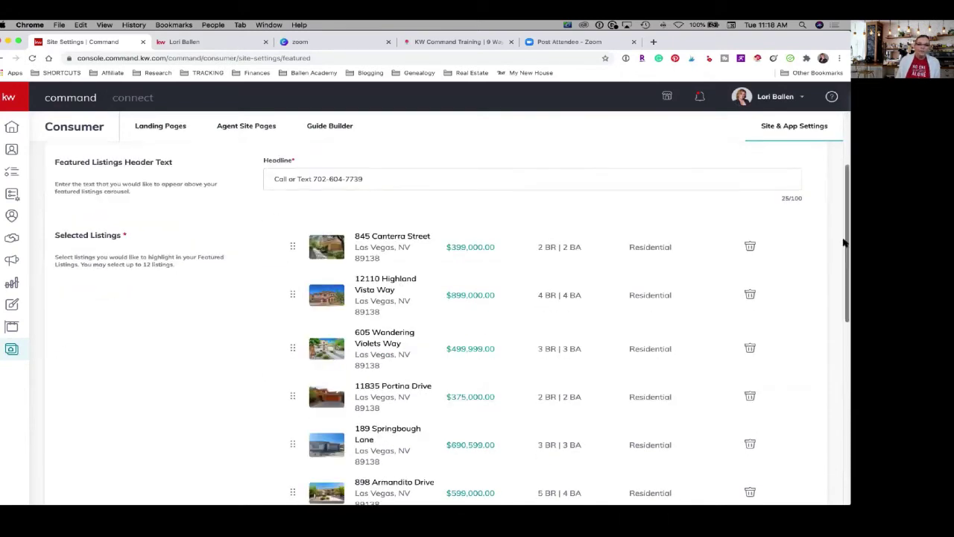
scroll(680, 261, up, 1)
scroll(680, 261, up, 1)
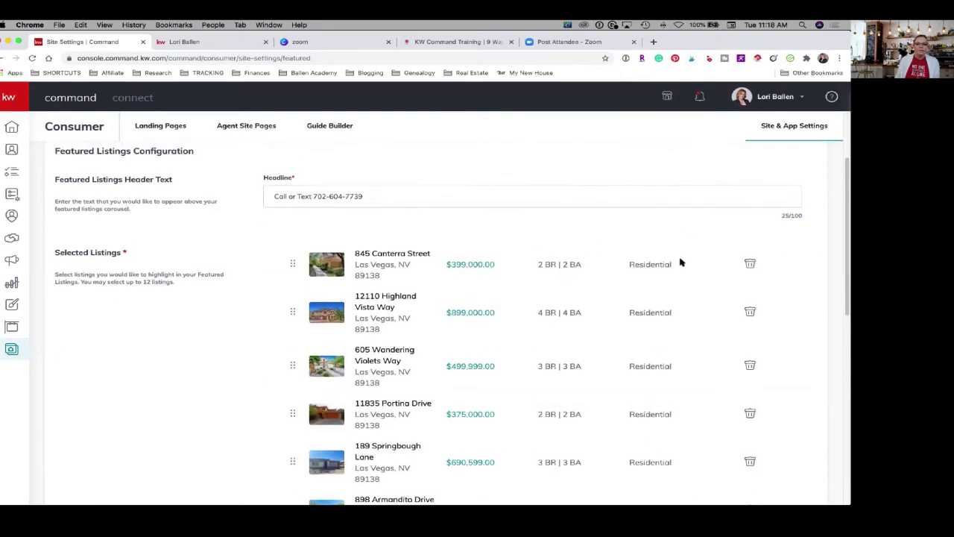
click(750, 267)
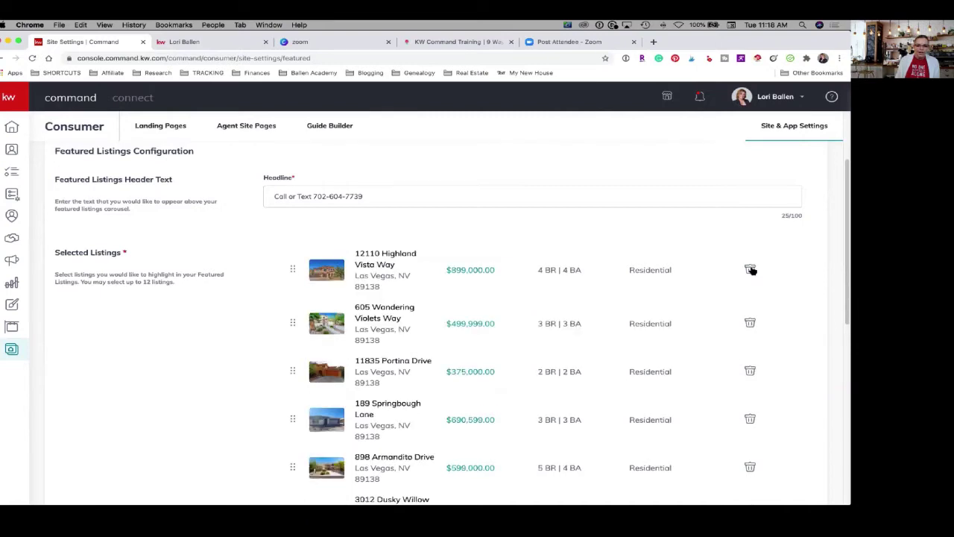
click(751, 269)
click(750, 269)
click(750, 269)
click(750, 269)
click(750, 269)
click(750, 269)
click(750, 269)
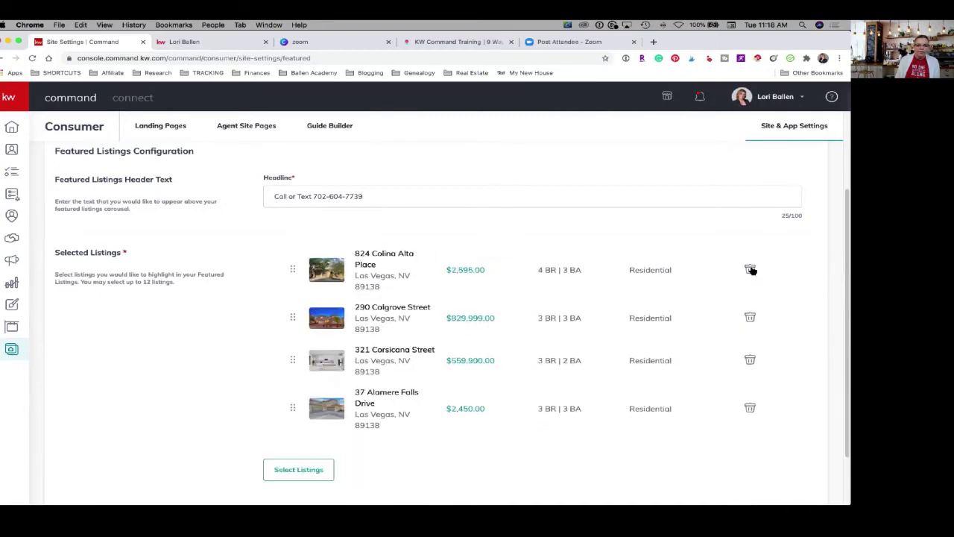
click(750, 269)
click(750, 269)
triple_click(749, 269)
click(750, 292)
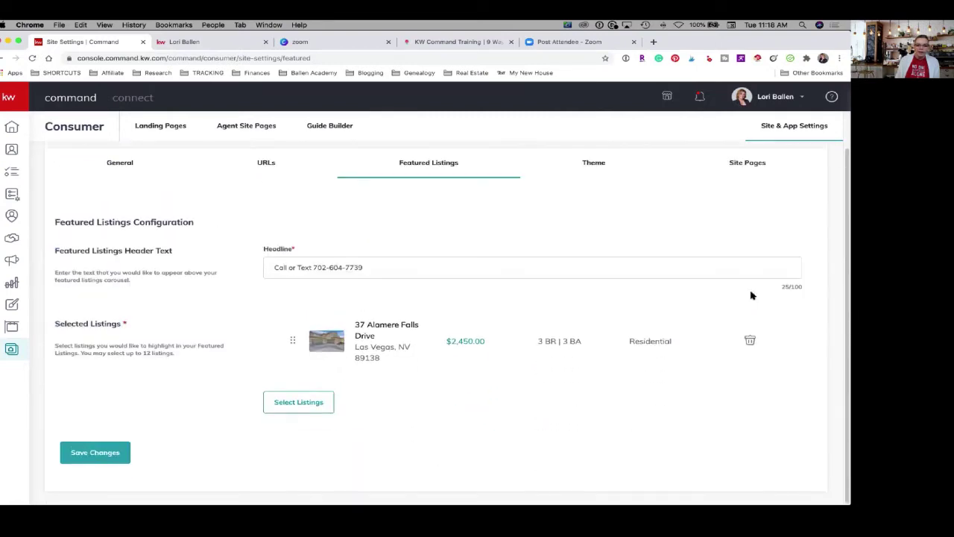
click(750, 341)
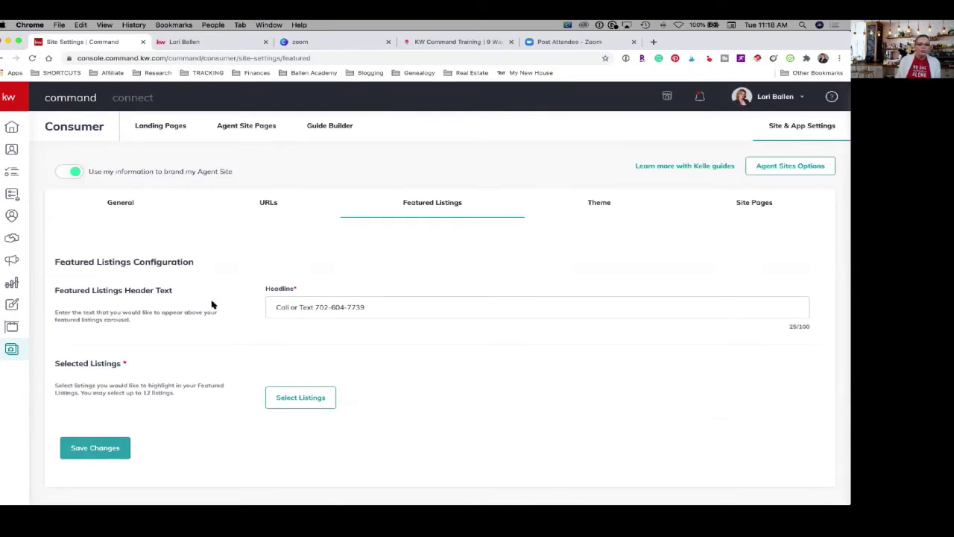
drag(275, 308, 379, 307)
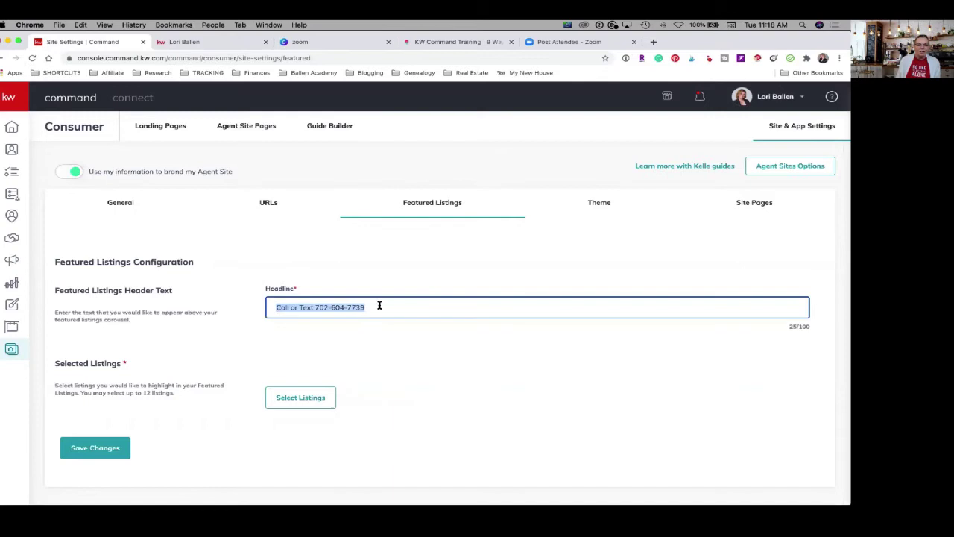
click(381, 306)
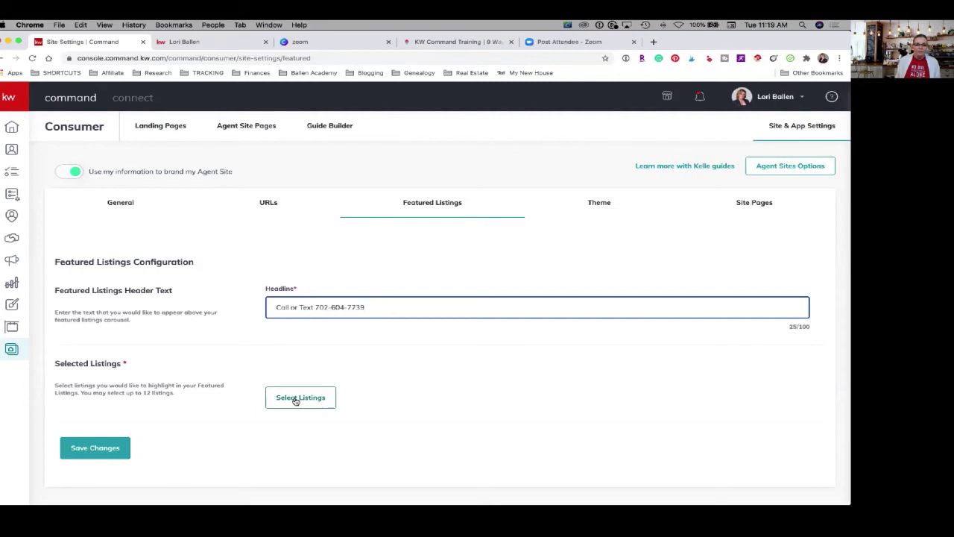
Open the listing search and search by Zip Code for 89138
click(295, 399)
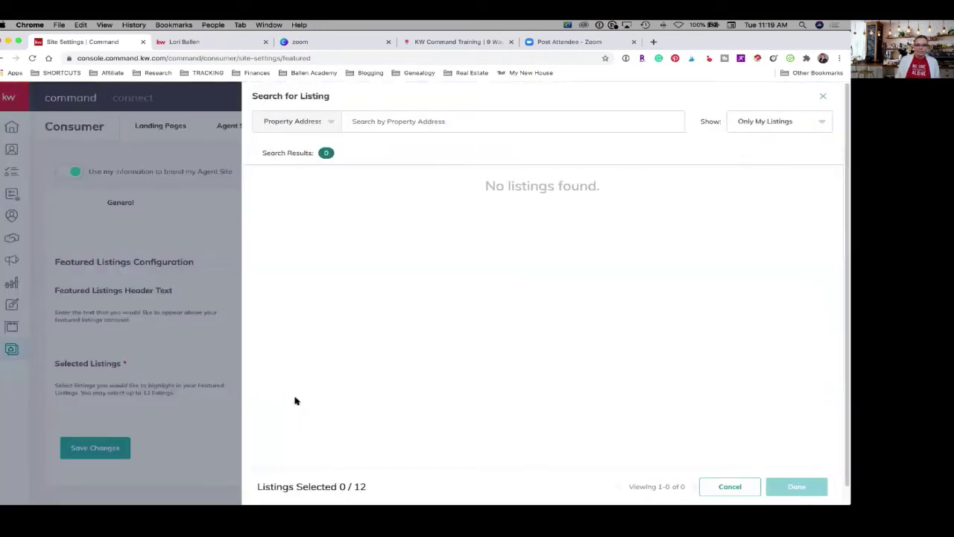
click(328, 122)
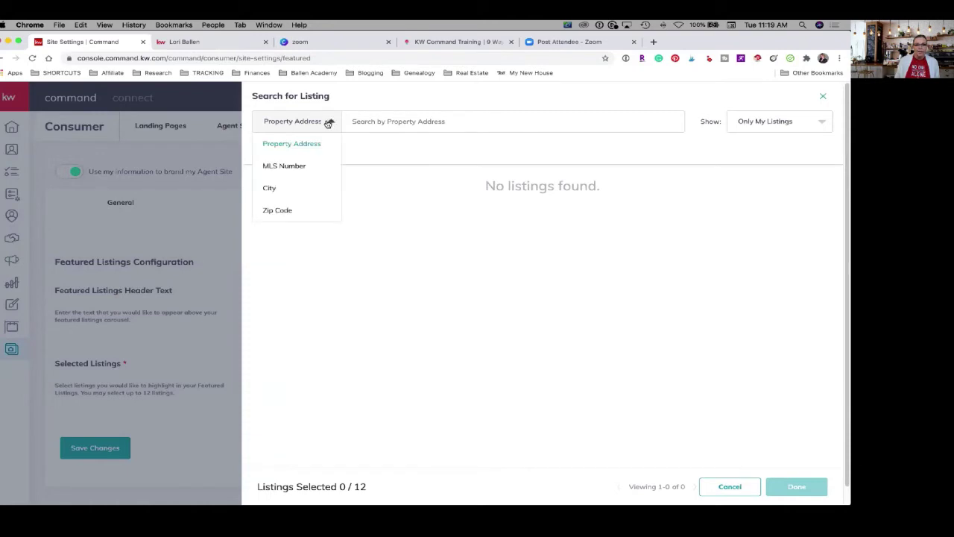
click(296, 211)
click(373, 123)
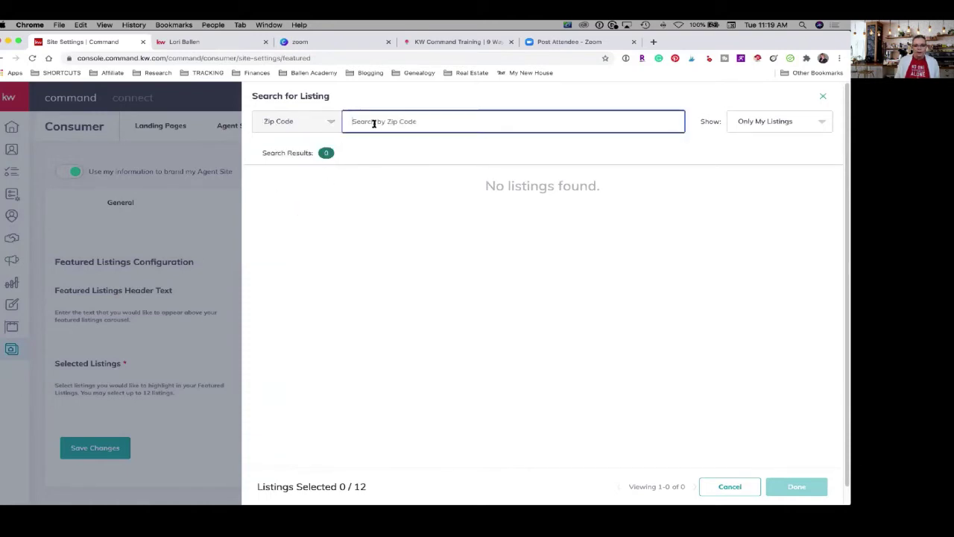
text(89138)
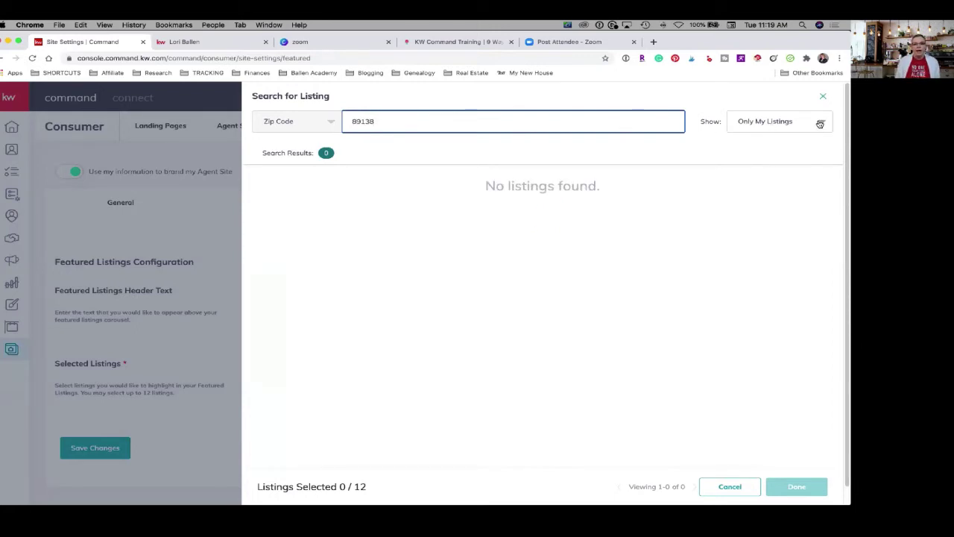
Set Show to All Listings and return to the zip code search
click(777, 124)
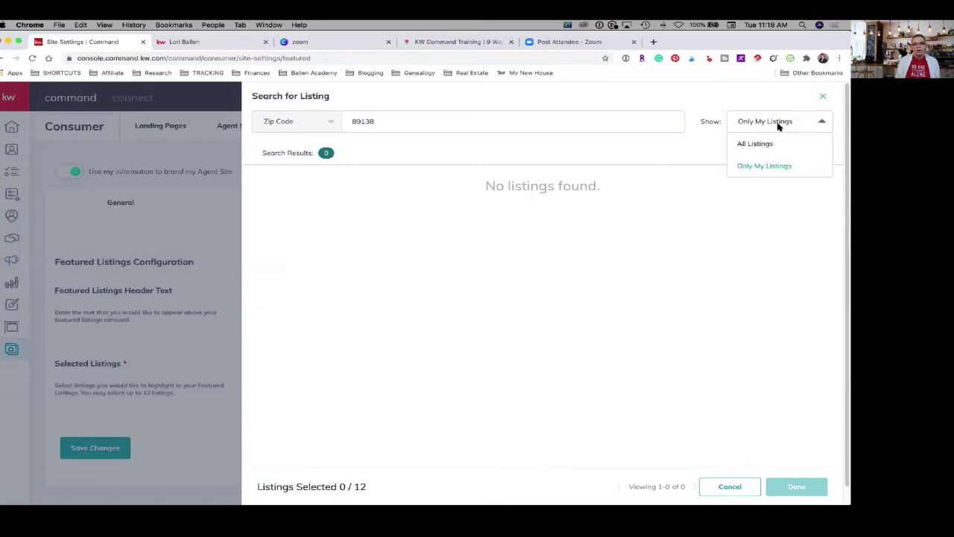
click(766, 147)
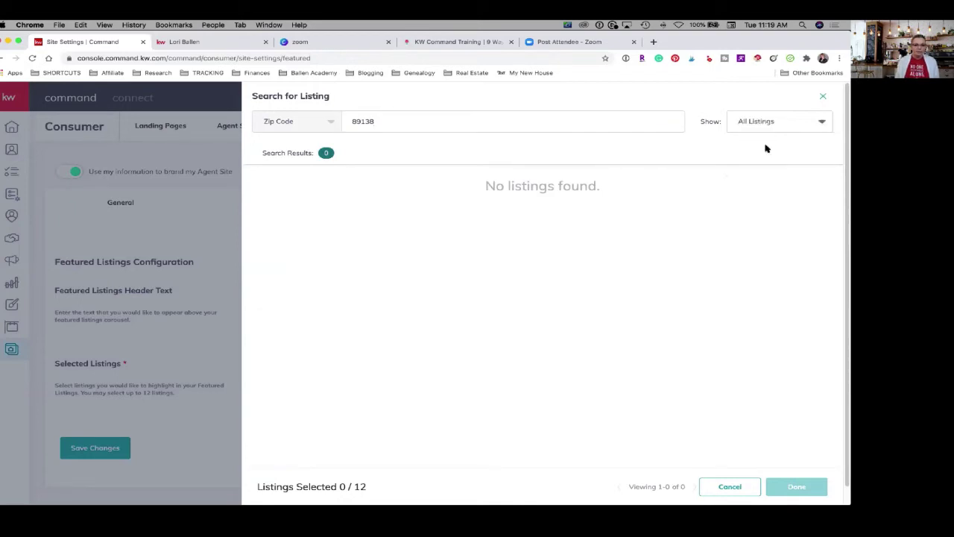
click(394, 125)
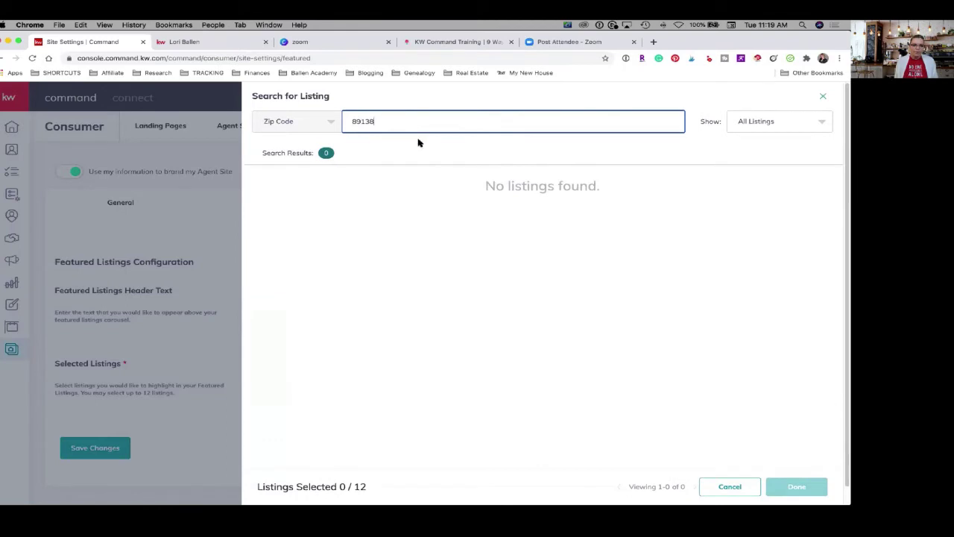
click(297, 126)
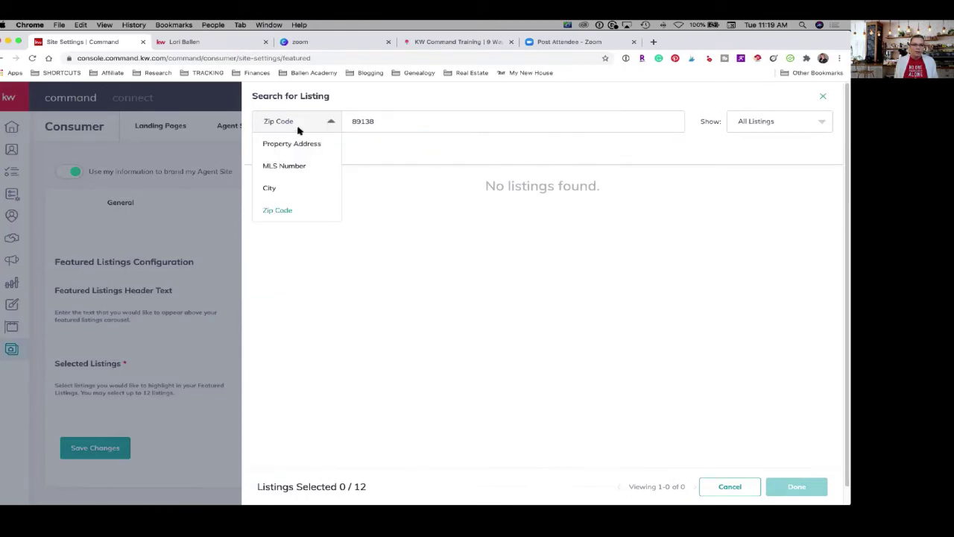
Switch the listing search to City and enter 'las vegas'
click(271, 189)
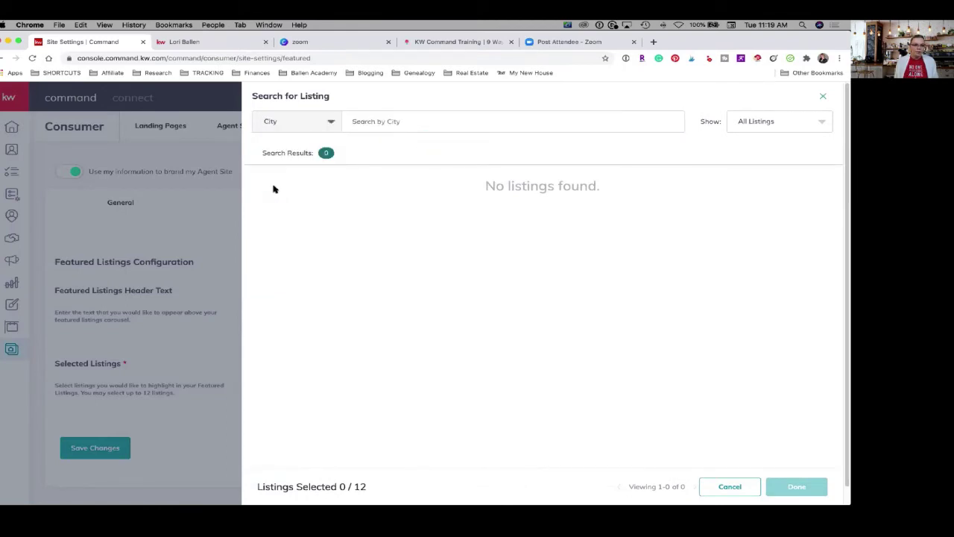
click(374, 117)
text(las vegas)
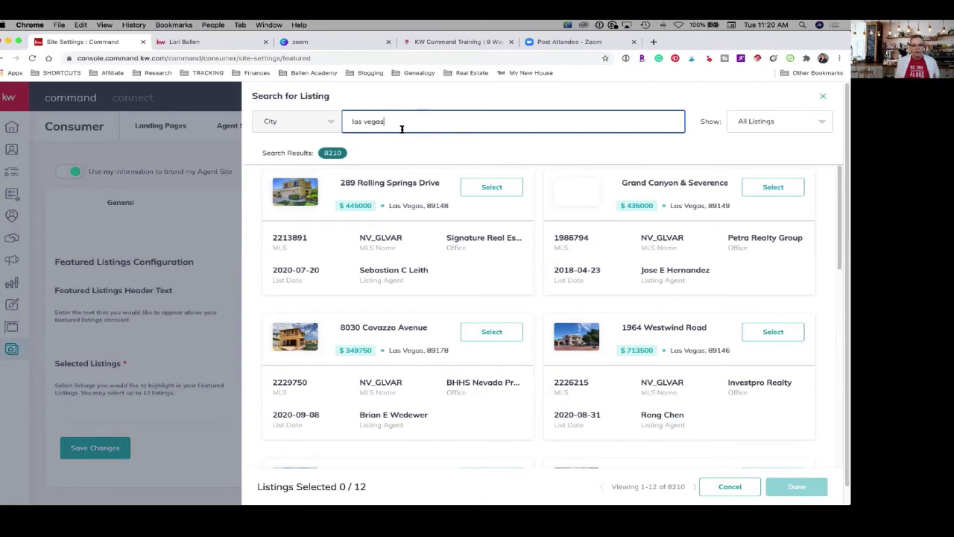
Switch the search back to Zip Code and enter 89138
click(297, 123)
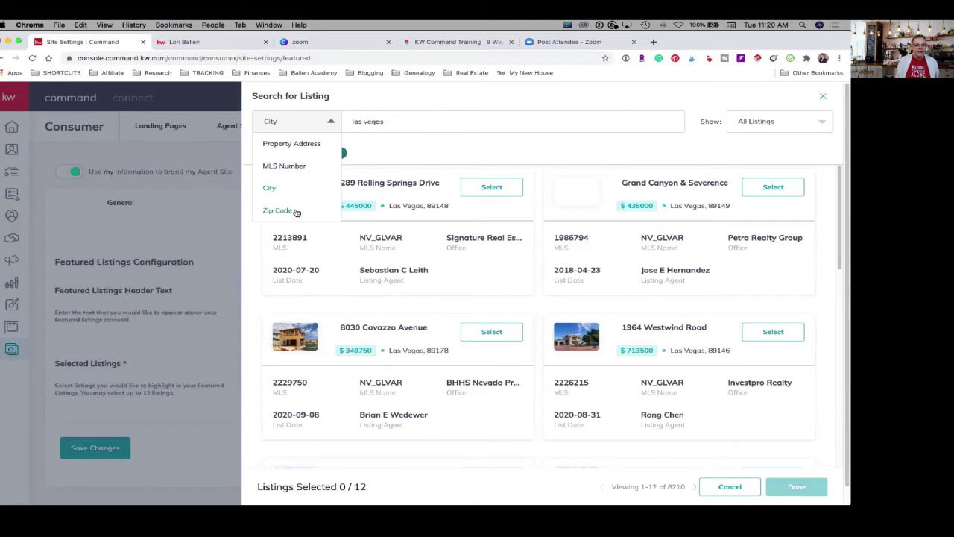
click(284, 210)
click(368, 126)
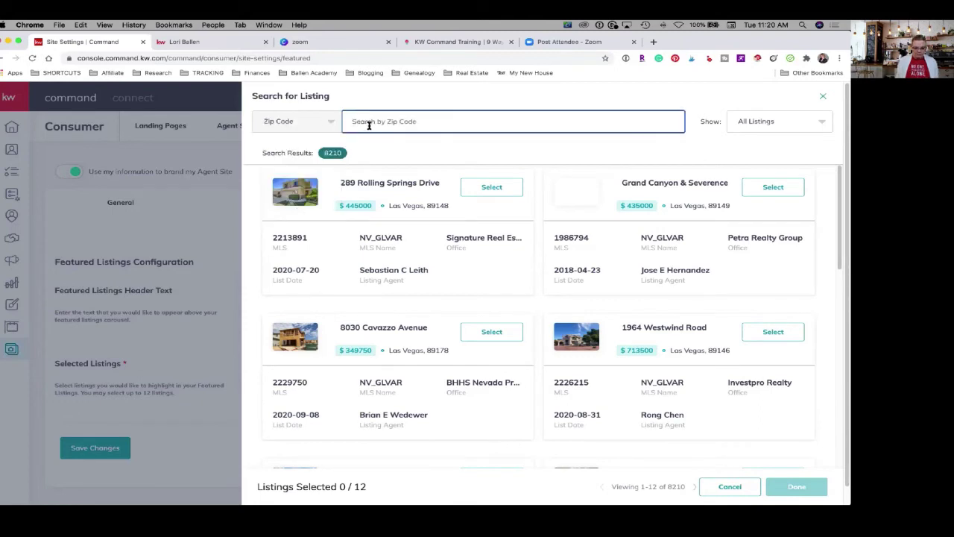
text(8913)
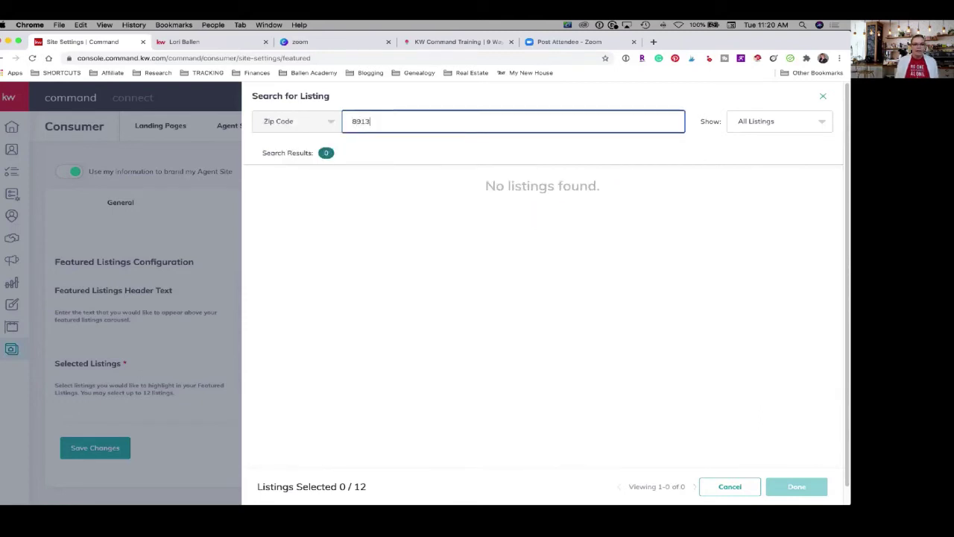
text(8)
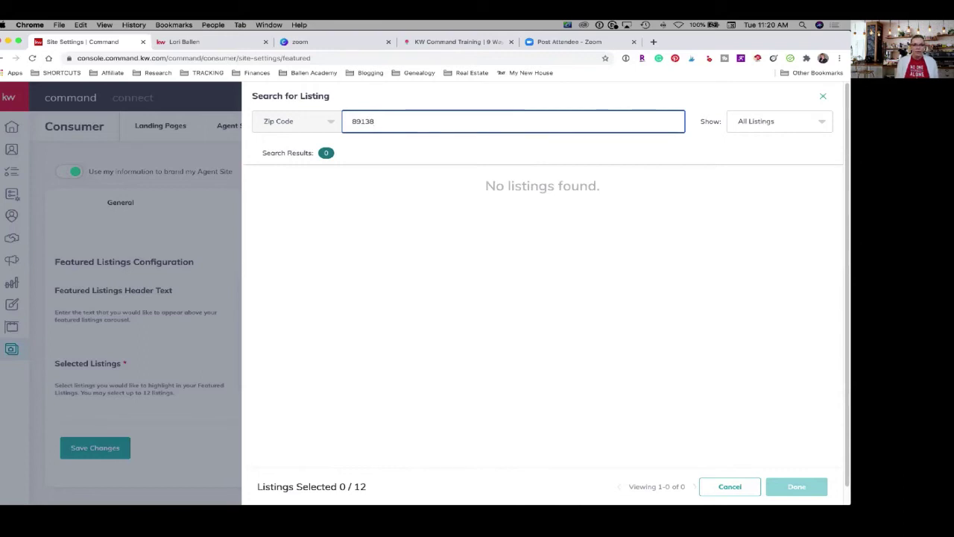
Search listings by City for 'las vegas' and scroll through the 8299 results
click(304, 121)
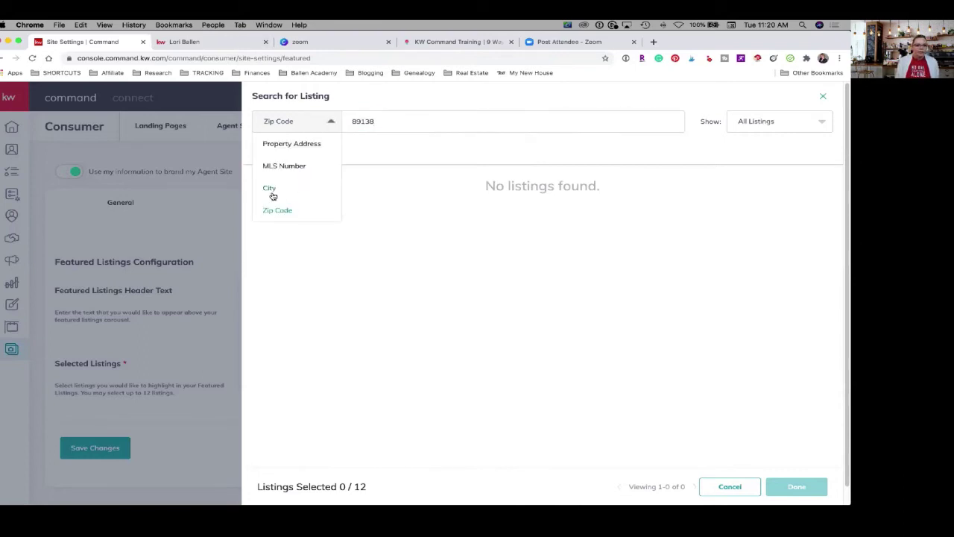
click(276, 193)
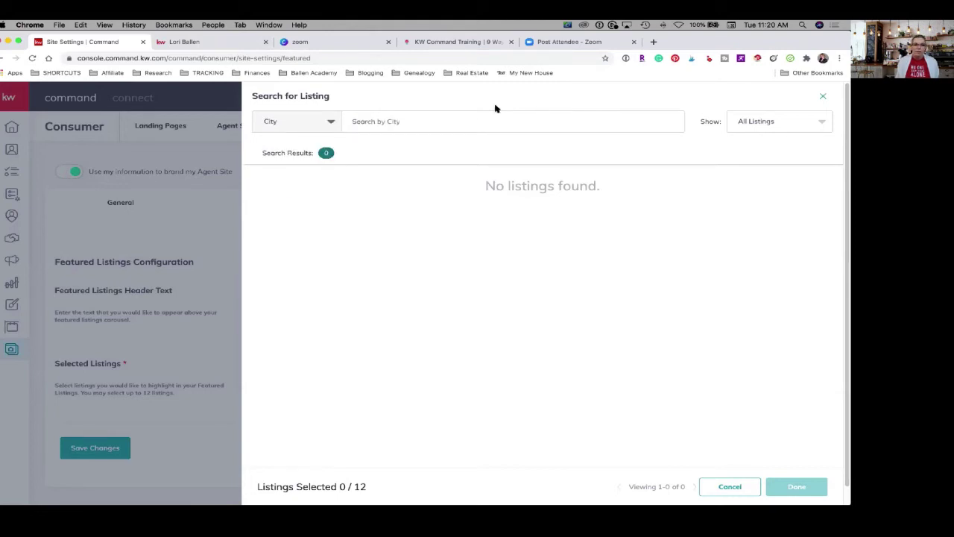
click(466, 122)
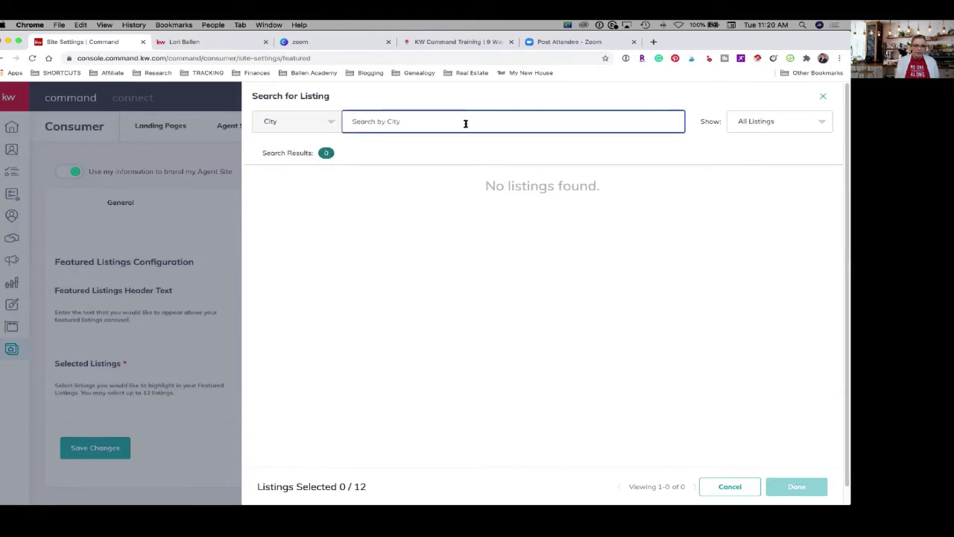
text(las vegas)
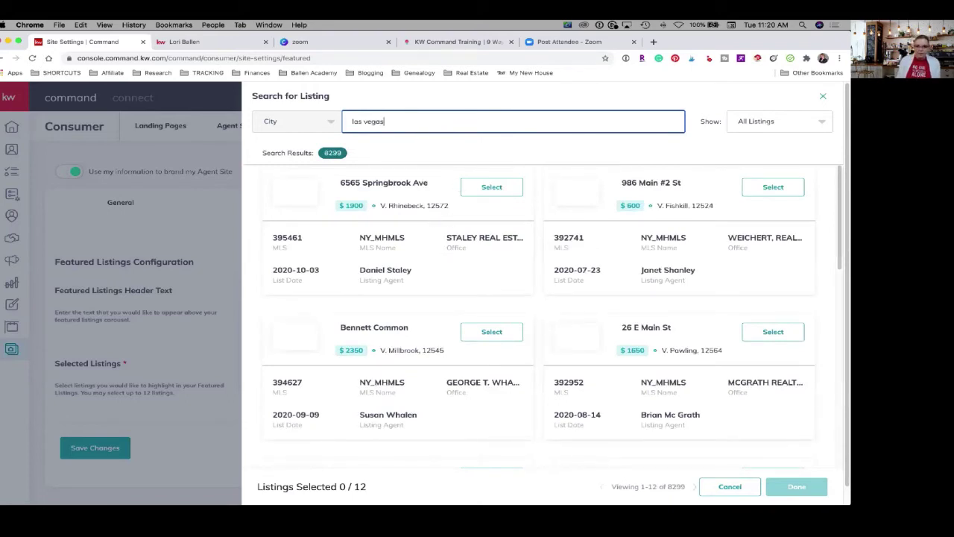
scroll(666, 323, down, 1)
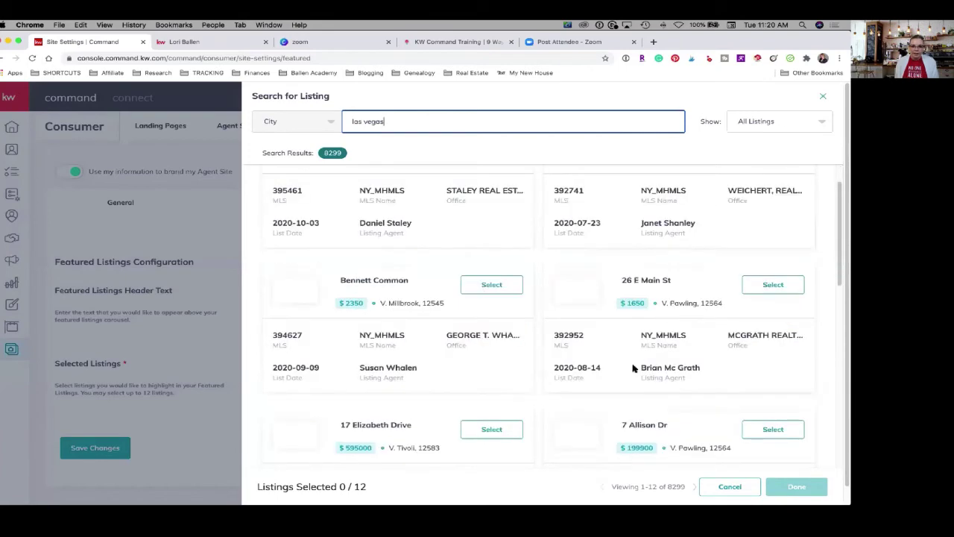
scroll(633, 369, down, 4)
scroll(631, 368, down, 3)
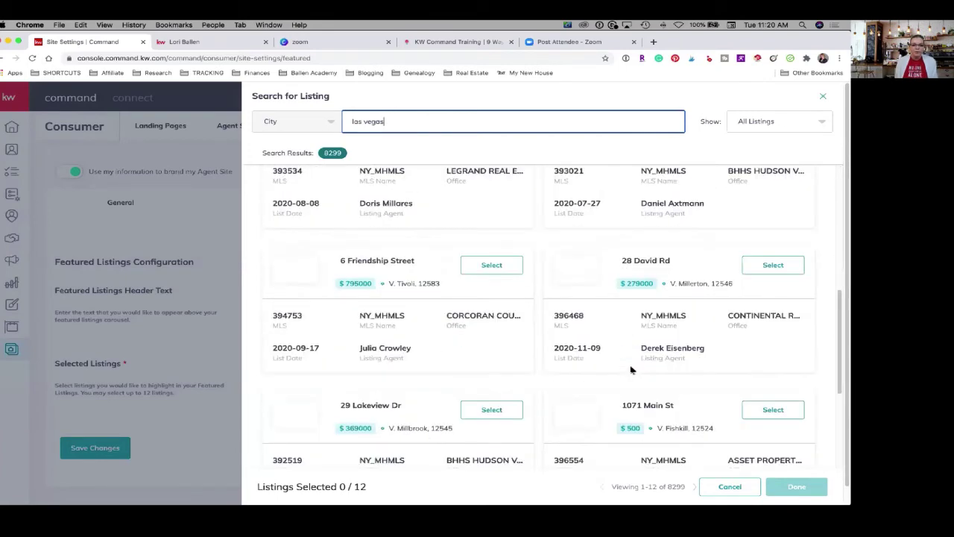
scroll(620, 362, up, 4)
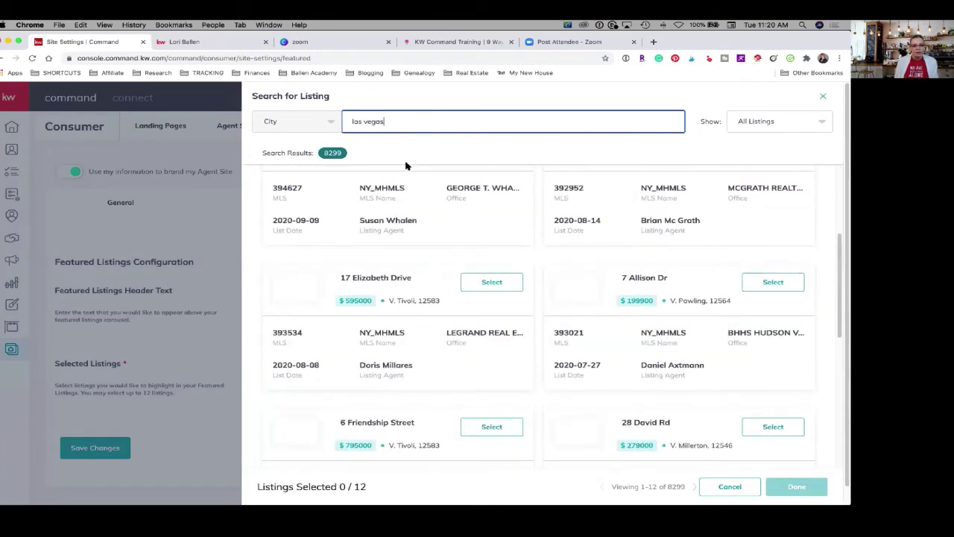
click(296, 129)
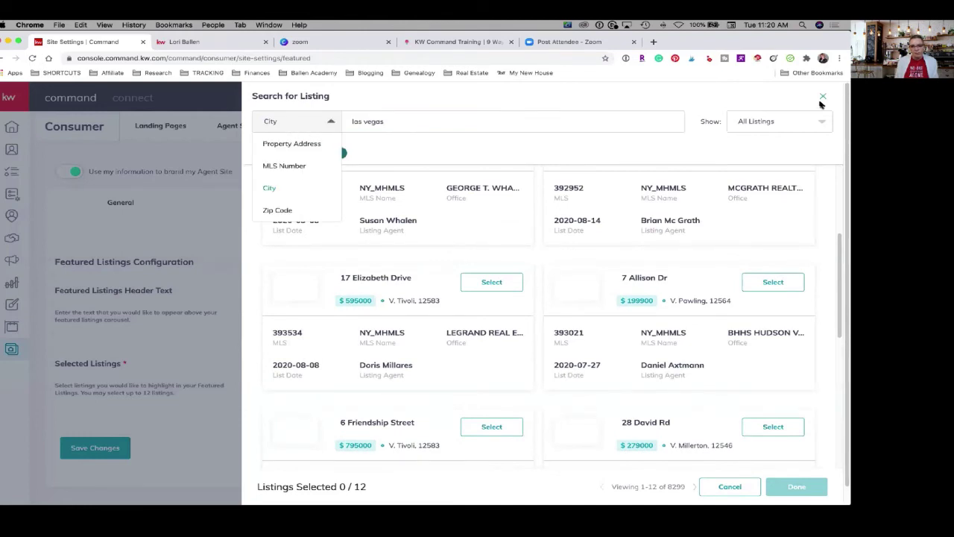
Reopen the listing search, set Zip Code with All Listings shown, and enter 89138
click(823, 96)
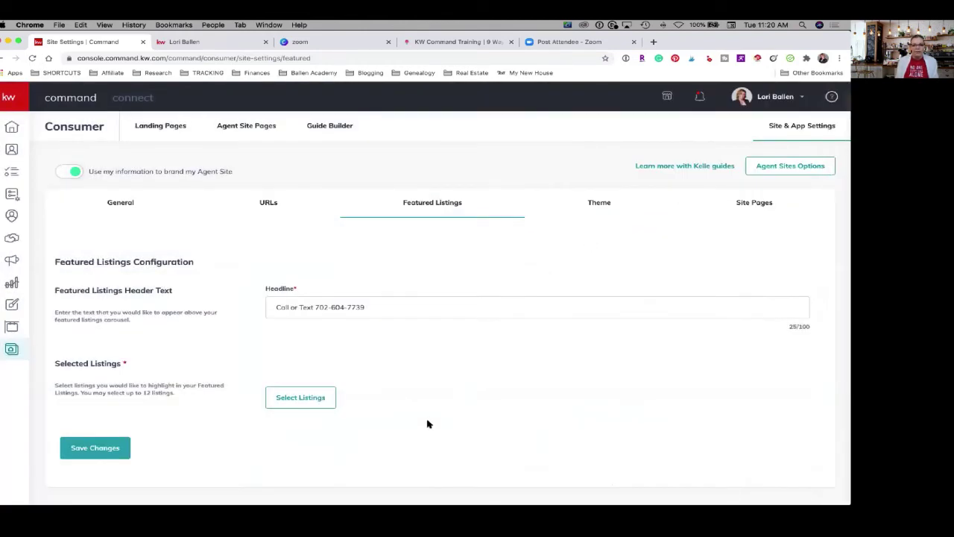
click(296, 403)
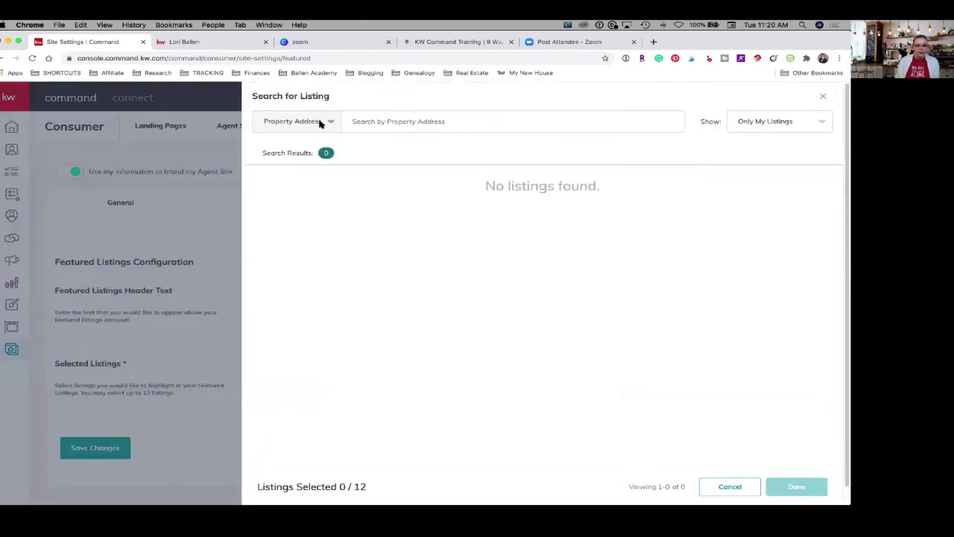
click(319, 122)
click(283, 212)
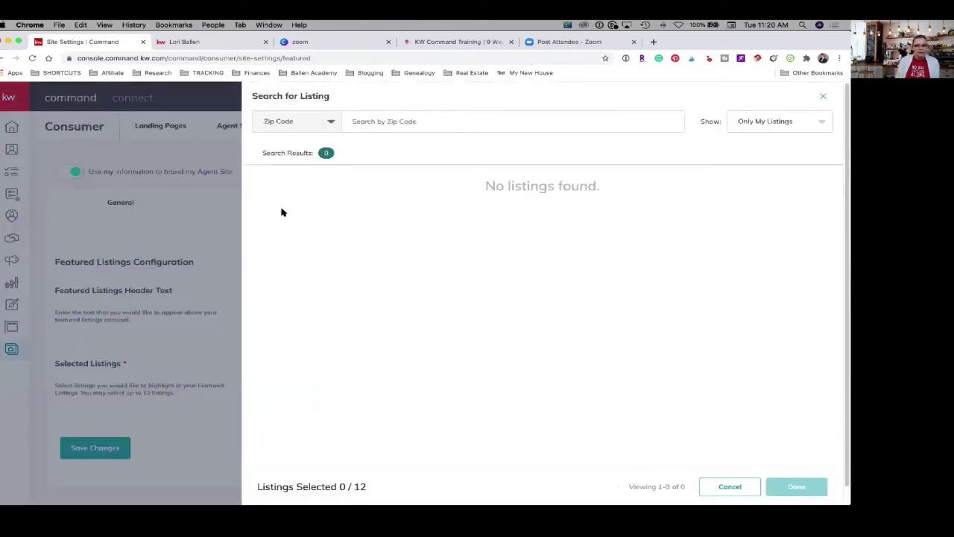
click(756, 127)
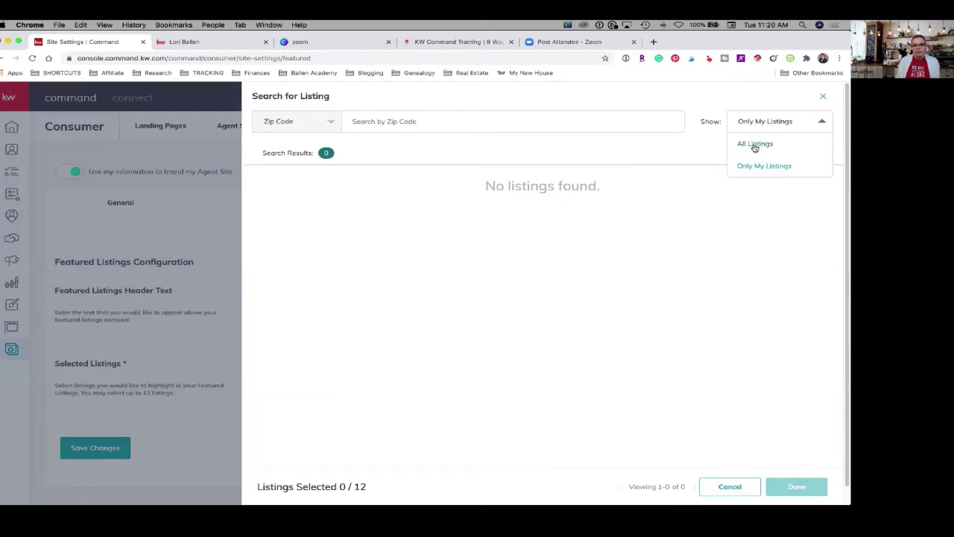
click(754, 144)
click(504, 124)
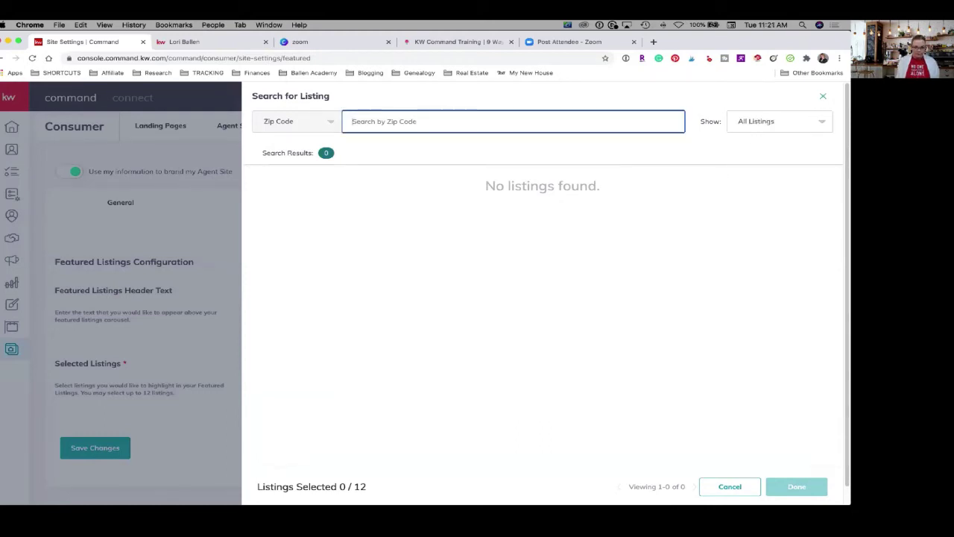
text(89)
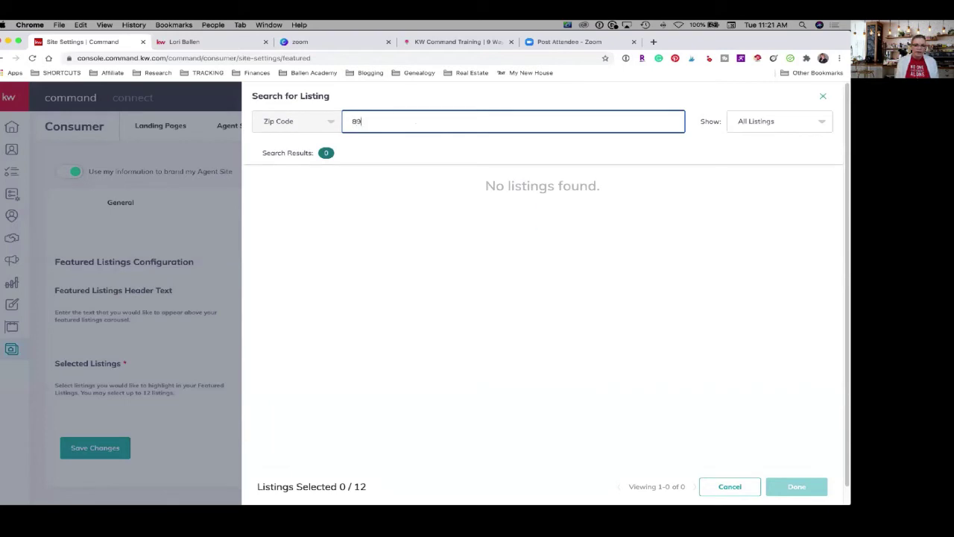
text(138)
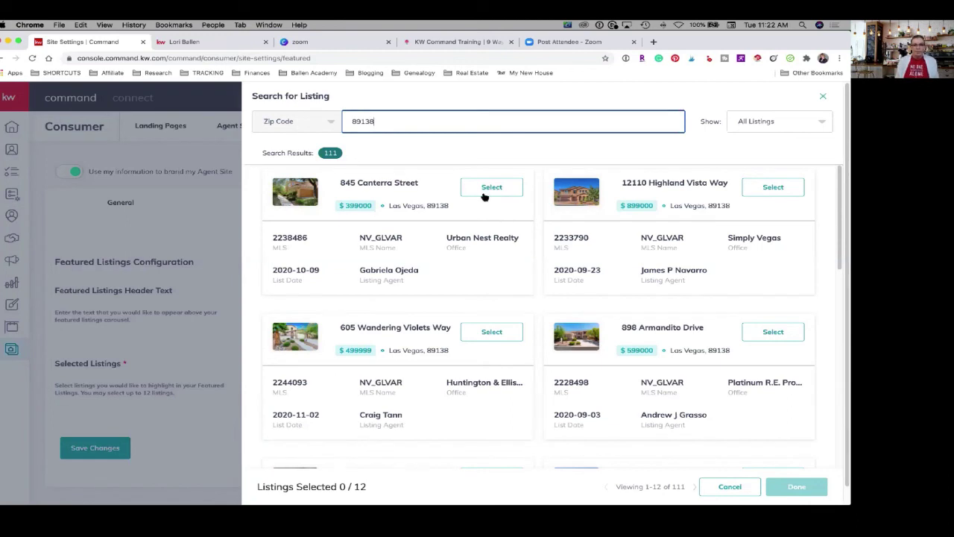
click(494, 190)
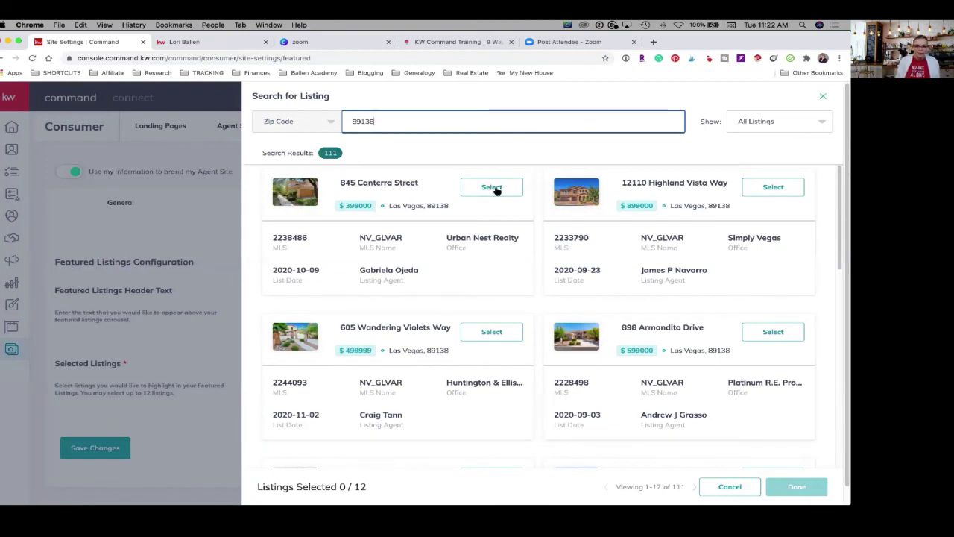
click(496, 191)
click(773, 187)
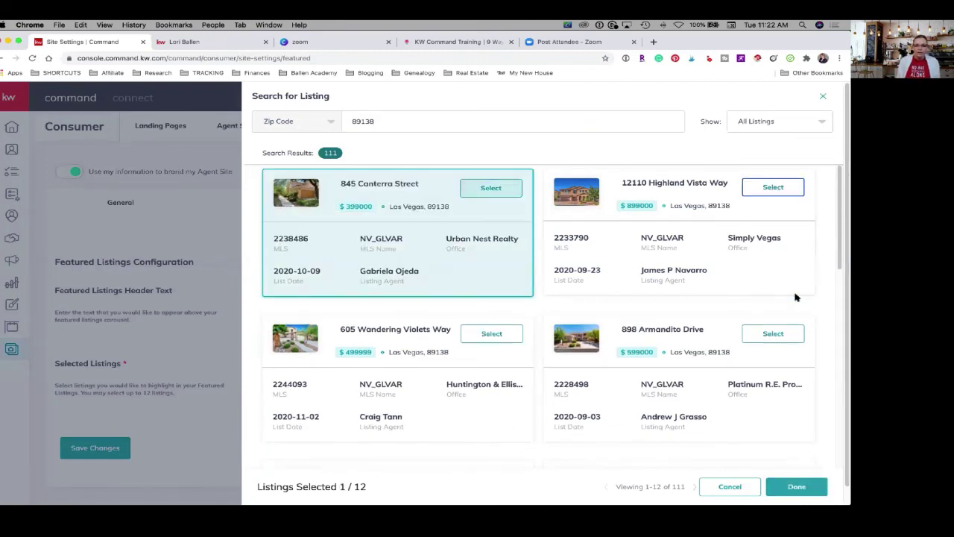
click(772, 333)
click(483, 336)
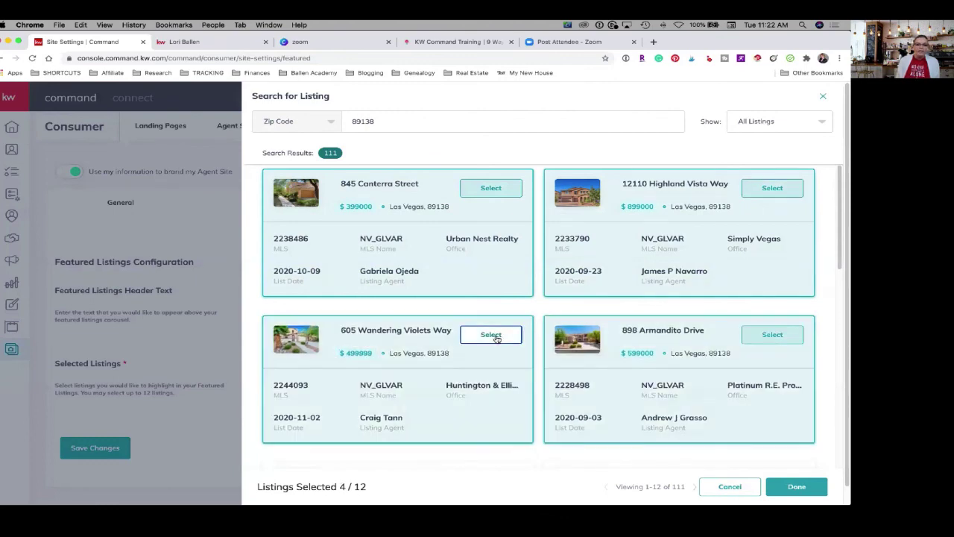
scroll(488, 324, down, 3)
click(493, 289)
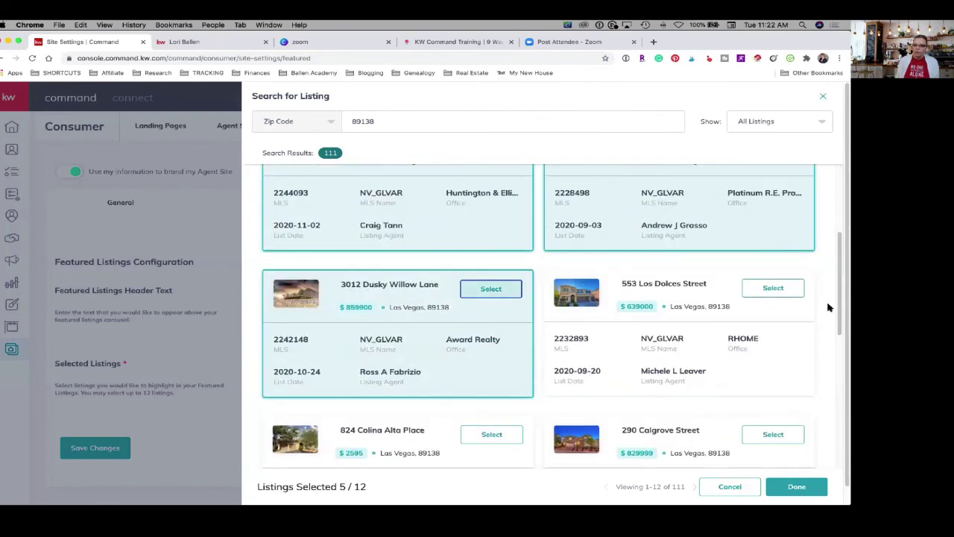
click(779, 288)
scroll(780, 298, down, 2)
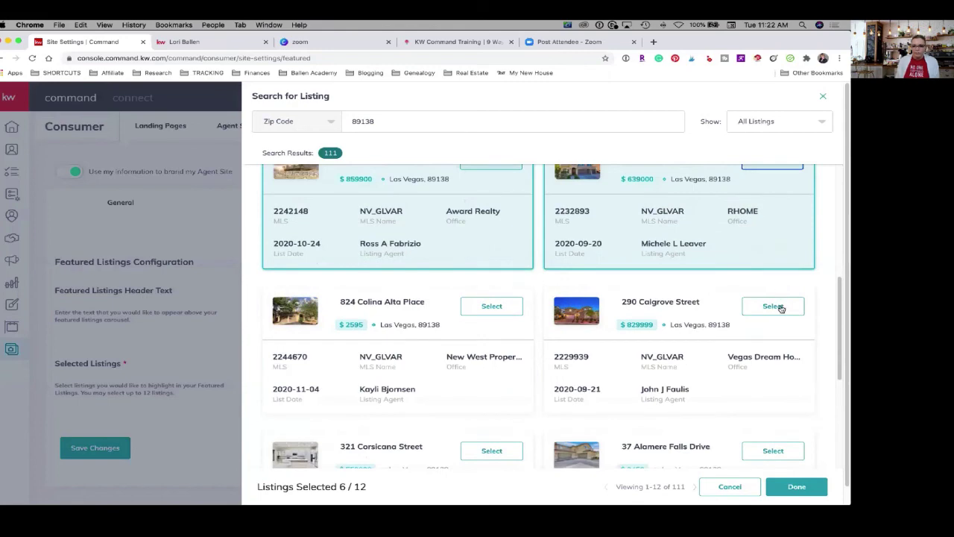
click(779, 306)
click(483, 311)
scroll(489, 313, down, 3)
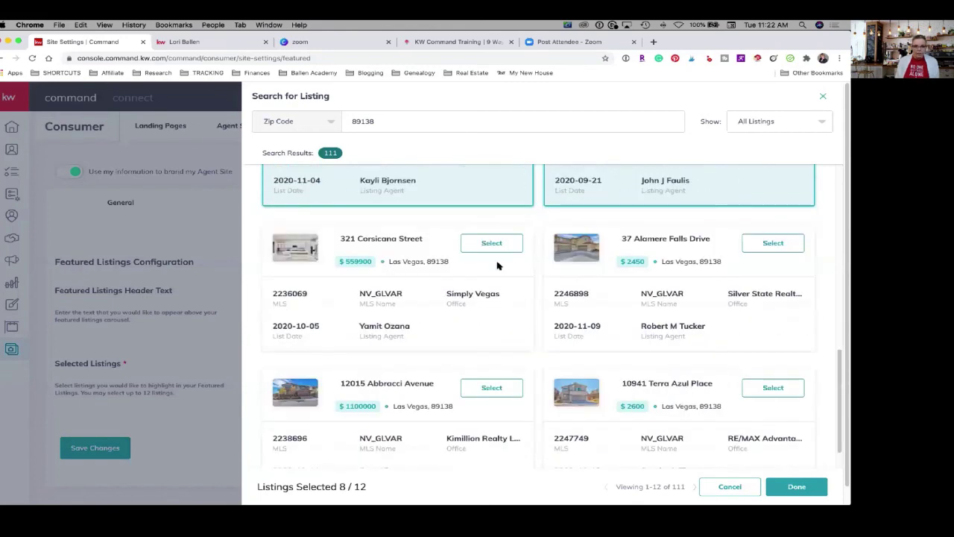
click(489, 243)
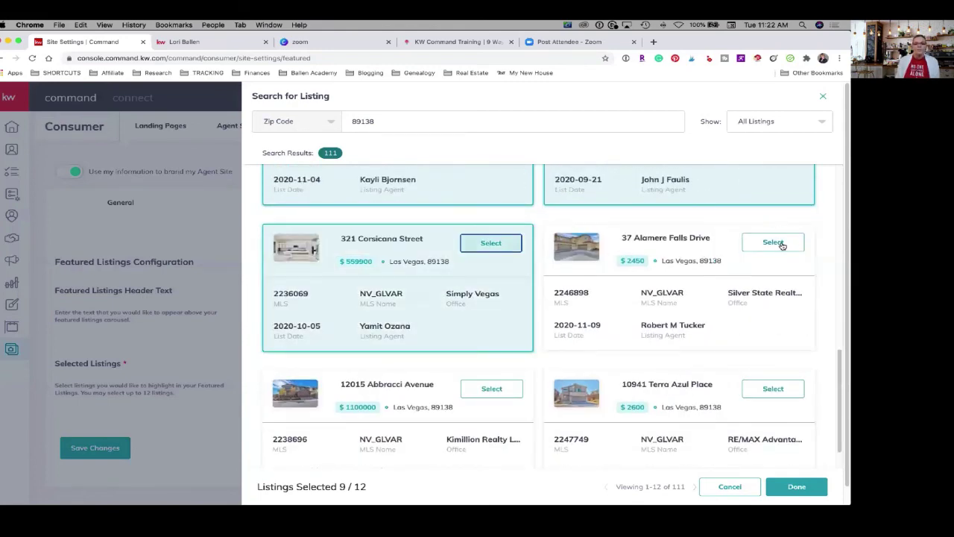
click(779, 245)
scroll(780, 257, down, 1)
click(782, 349)
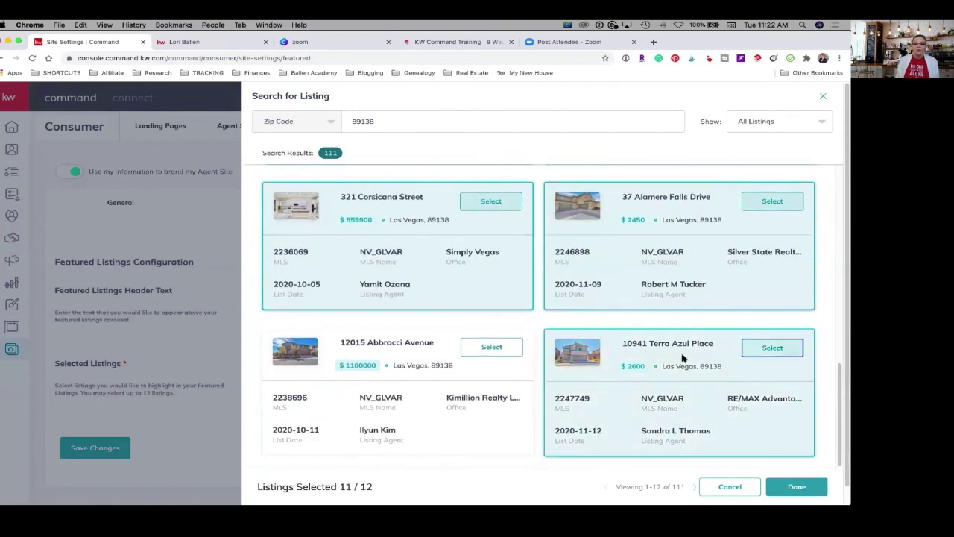
click(514, 347)
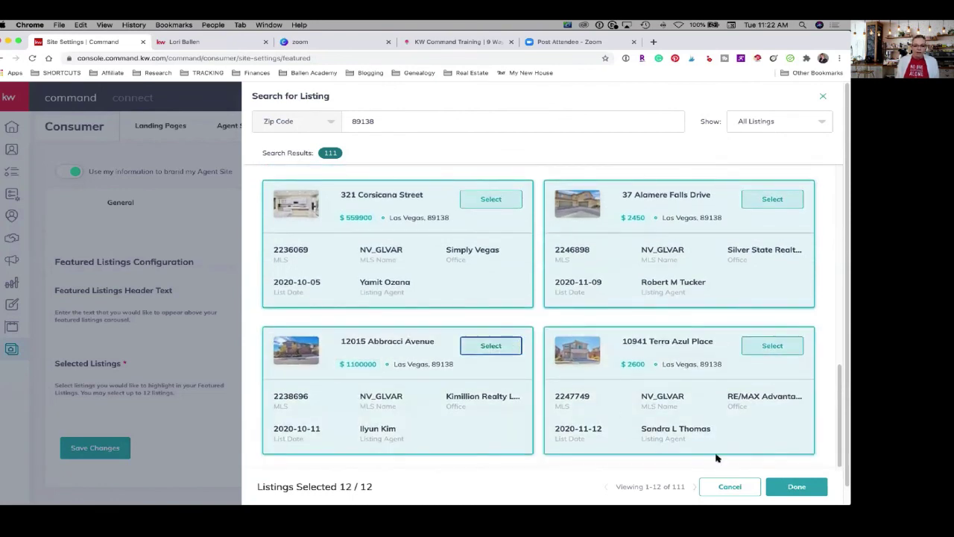
scroll(597, 451, down, 1)
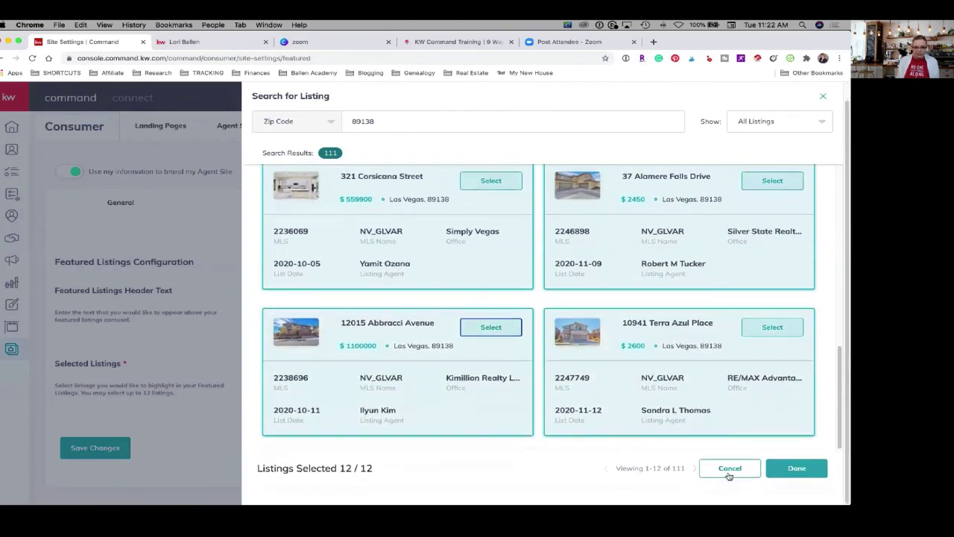
Confirm the twelve chosen listings and review them under the phone-number headline
click(798, 469)
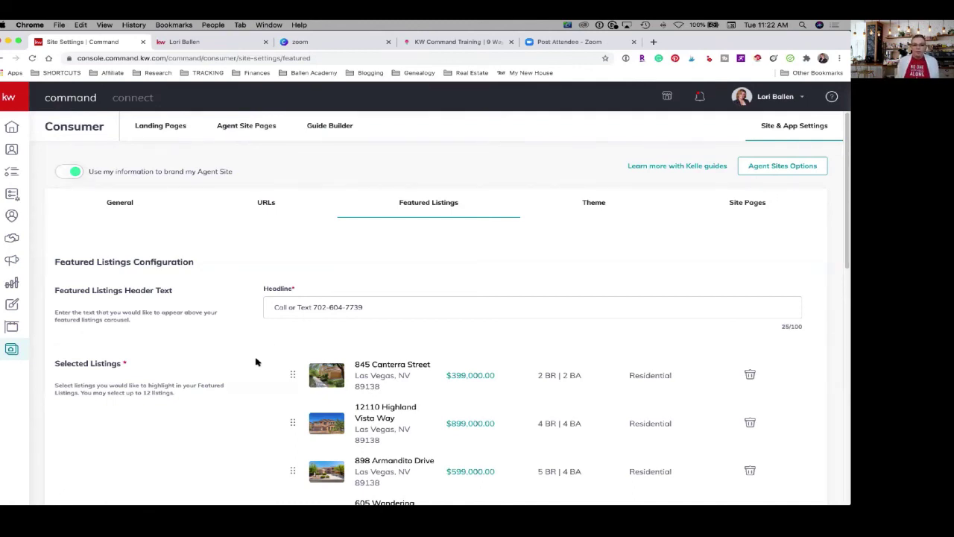
scroll(250, 319, down, 15)
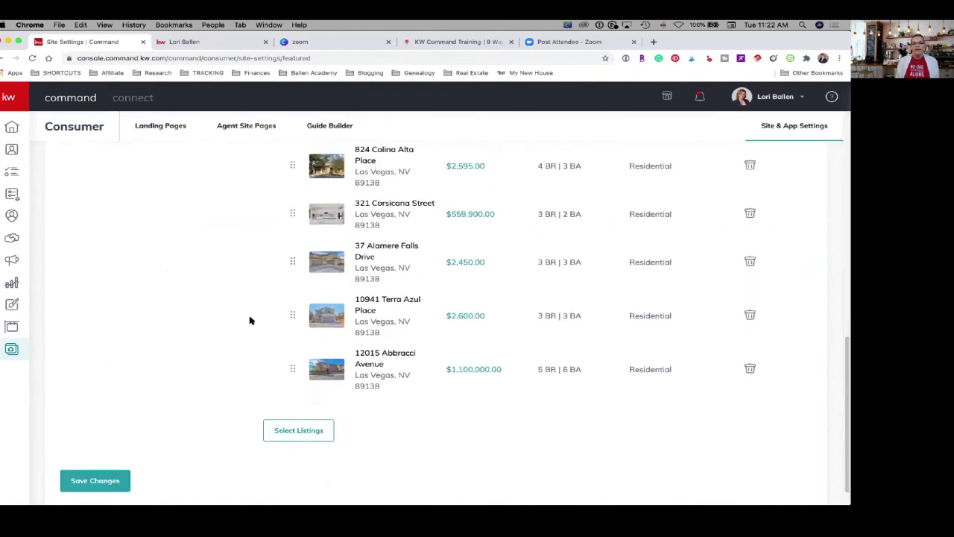